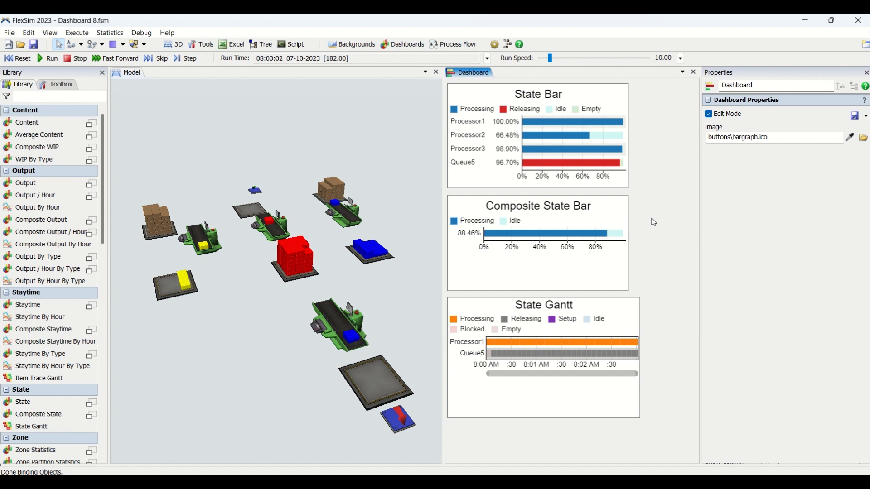
Browse the dashboard chart library from Content to Base Chart Types, and check the State Bar chart's properties.
{"action": "scroll", "coordinate": [67, 315], "scroll_direction": "down", "scroll_amount": 6}
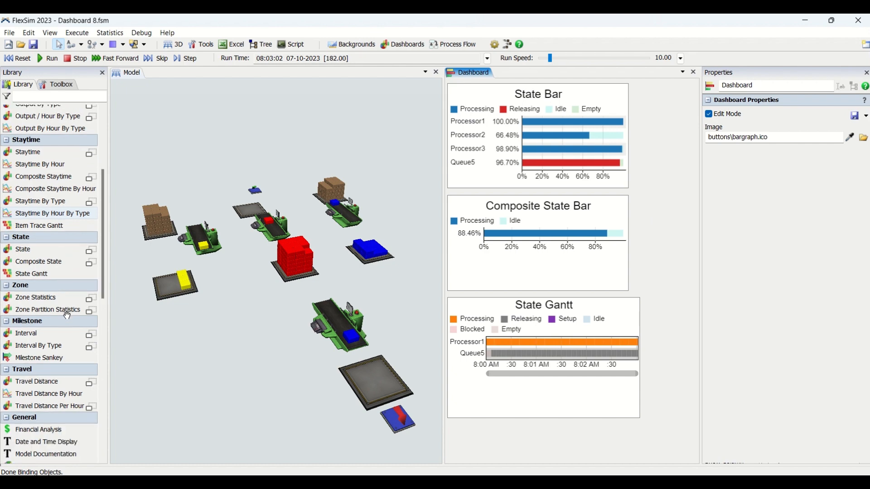
{"action": "scroll", "coordinate": [67, 316], "scroll_direction": "down", "scroll_amount": 3}
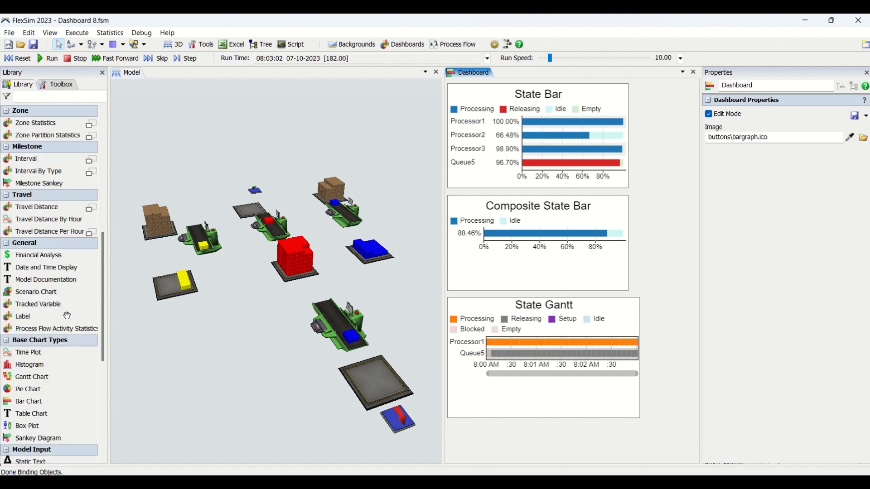
{"action": "scroll", "coordinate": [67, 316], "scroll_direction": "up", "scroll_amount": 9}
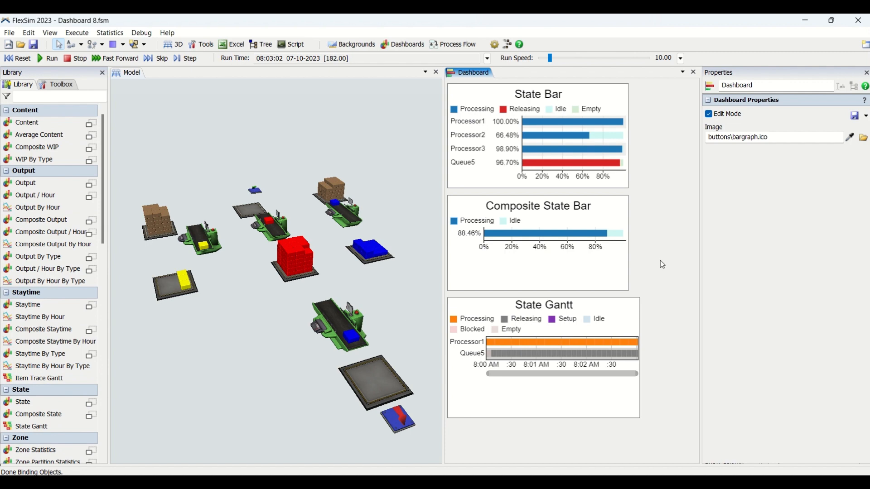
{"action": "scroll", "coordinate": [59, 325], "scroll_direction": "down", "scroll_amount": 2}
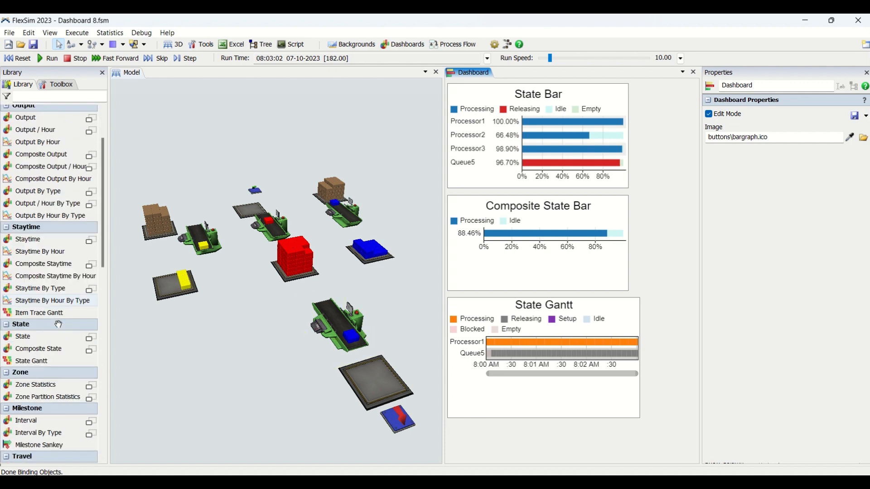
{"action": "scroll", "coordinate": [59, 324], "scroll_direction": "down", "scroll_amount": 2}
{"action": "scroll", "coordinate": [59, 325], "scroll_direction": "up", "scroll_amount": 3}
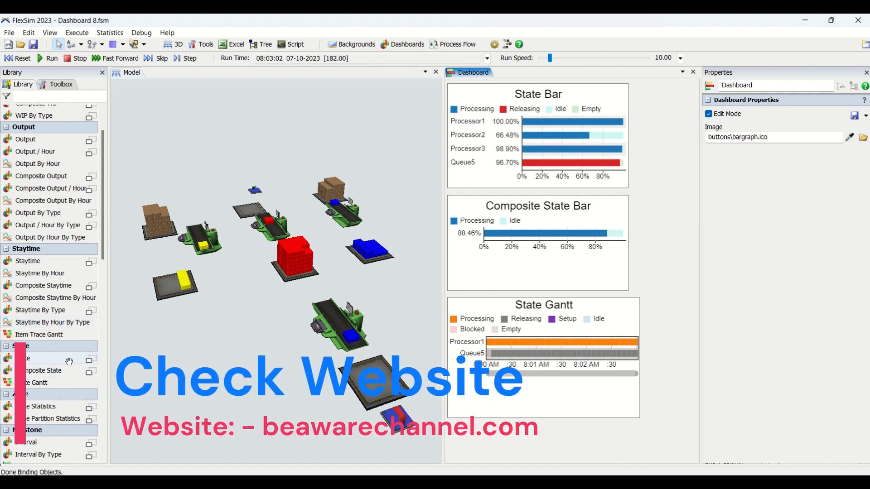
{"action": "left_click", "coordinate": [612, 105]}
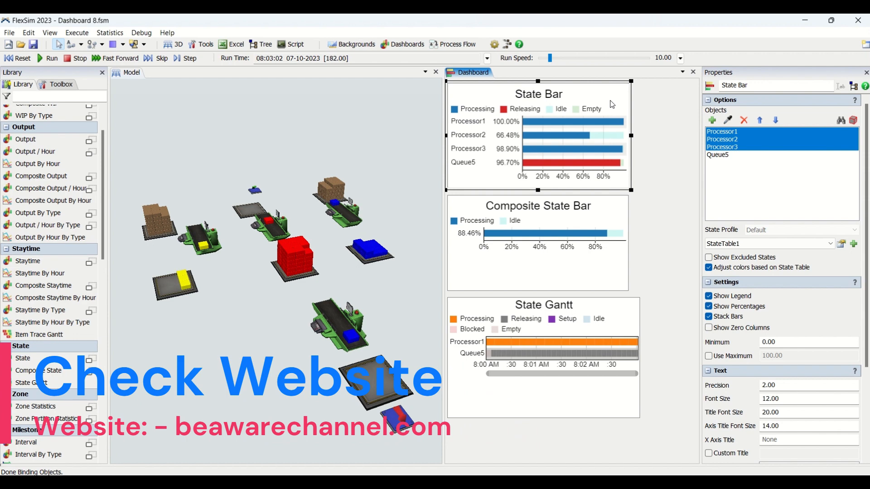
Place a trial State chart from the library beside the State Bar chart, and delete it.
{"action": "left_click", "coordinate": [653, 131]}
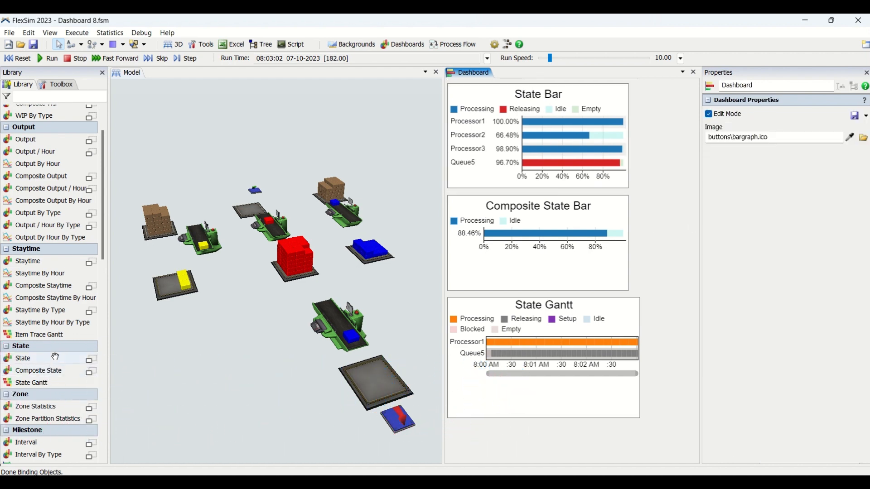
{"action": "left_click_drag", "start_coordinate": [55, 358], "coordinate": [642, 101]}
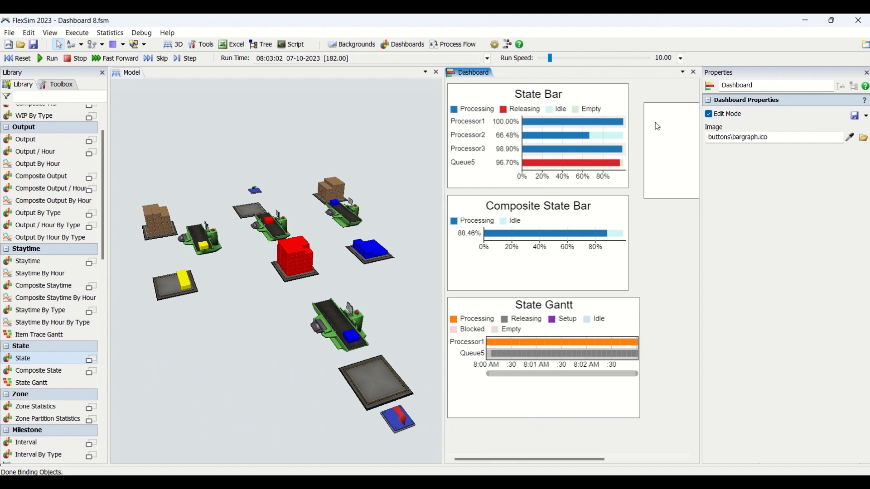
{"action": "key", "text": "Delete"}
Review the objects tracked by the State Bar chart and the option for sampling more objects from the model.
{"action": "left_click", "coordinate": [591, 101]}
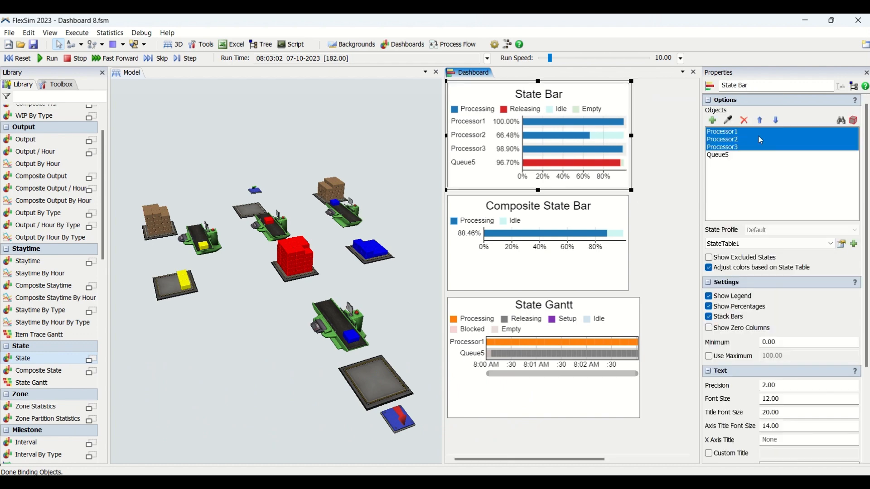
{"action": "left_click", "coordinate": [742, 134]}
{"action": "left_click", "coordinate": [740, 140]}
{"action": "left_click", "coordinate": [742, 148]}
{"action": "left_click", "coordinate": [740, 155]}
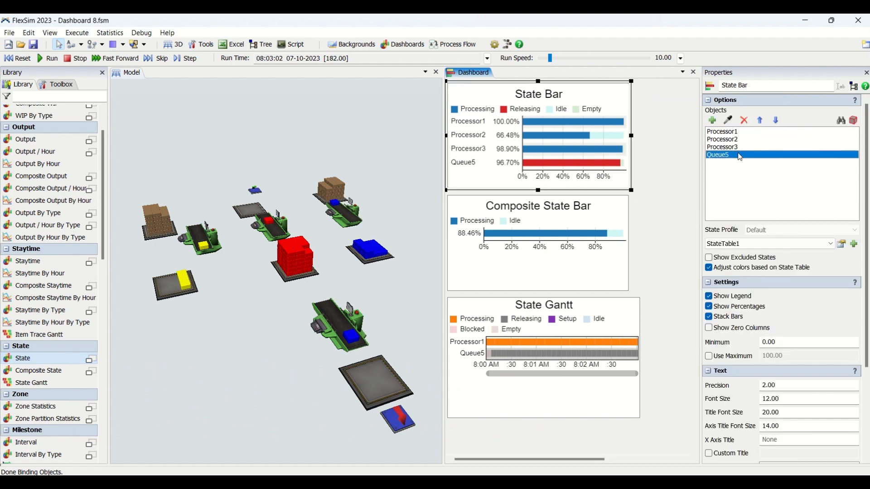
{"action": "left_click", "coordinate": [730, 120]}
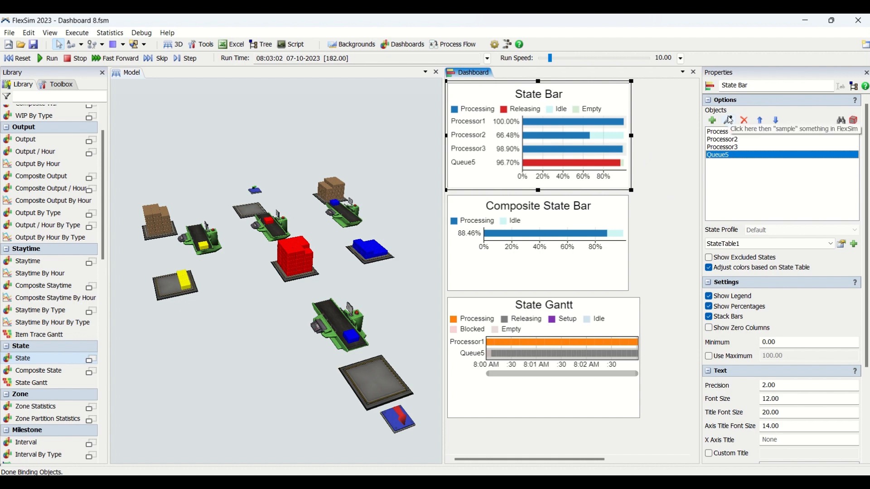
Inspect the statistics of Processor1, Processor2 and Processor3 in the 3D model.
{"action": "left_click", "coordinate": [350, 228]}
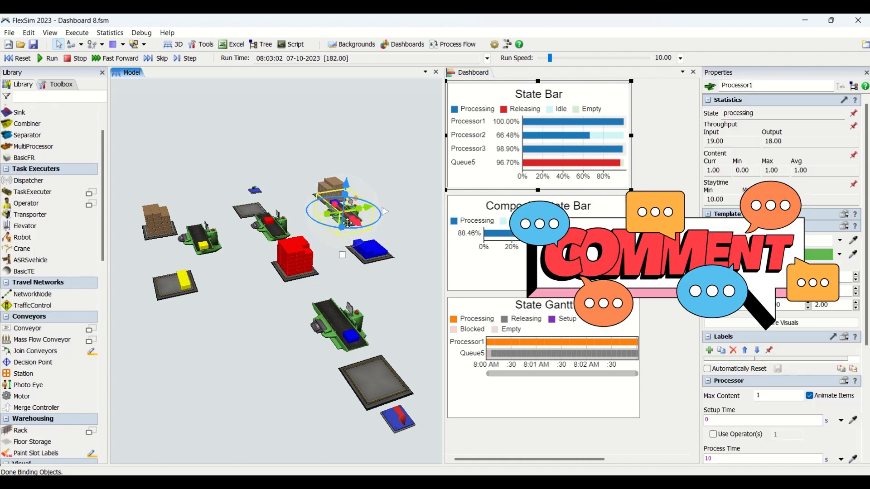
{"action": "left_click", "coordinate": [282, 238]}
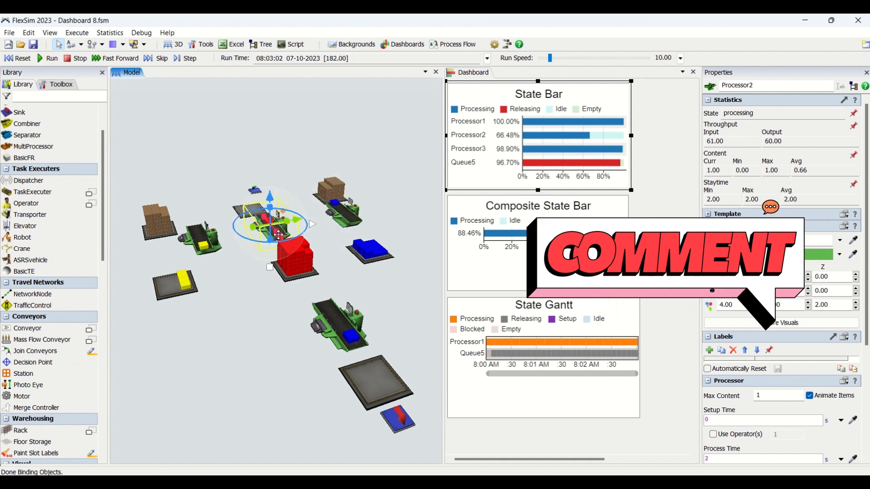
{"action": "left_click", "coordinate": [218, 247]}
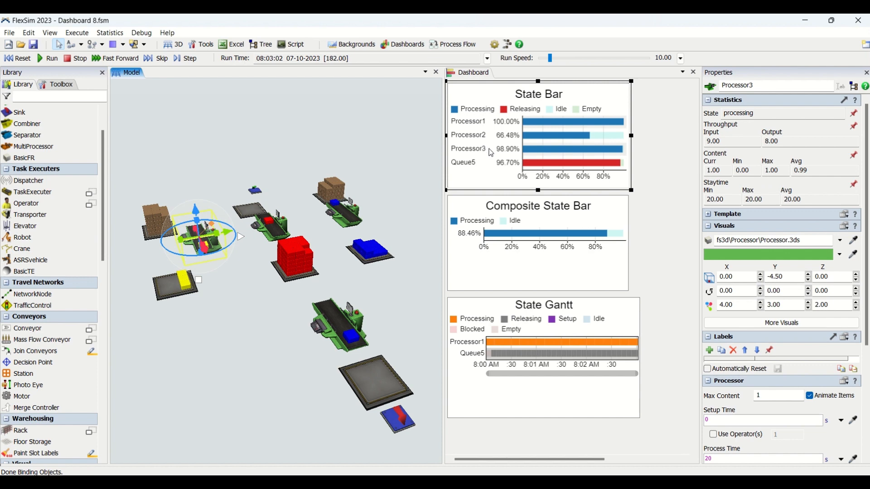
Check the simulation's start and stop time settings, and inspect the statistics of Queue5 in the model.
{"action": "left_click", "coordinate": [488, 58]}
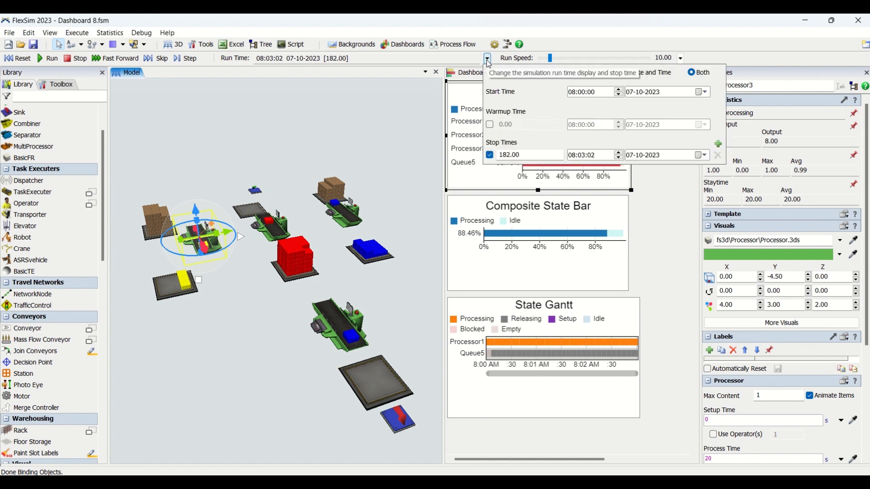
{"action": "left_click", "coordinate": [426, 115]}
{"action": "left_click", "coordinate": [422, 117]}
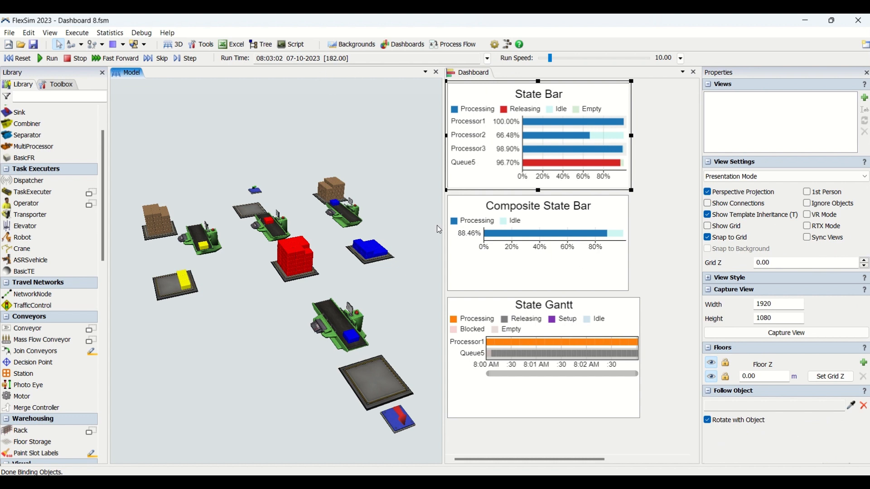
{"action": "left_click", "coordinate": [288, 282]}
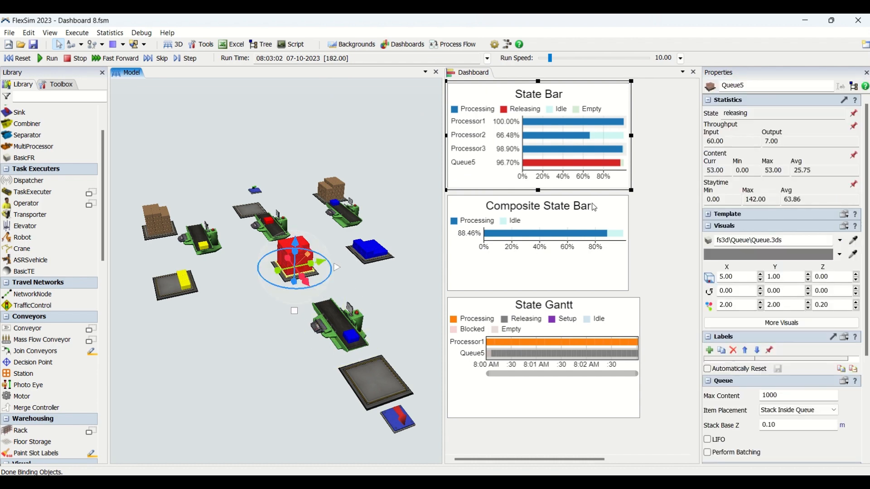
{"action": "left_click", "coordinate": [651, 167]}
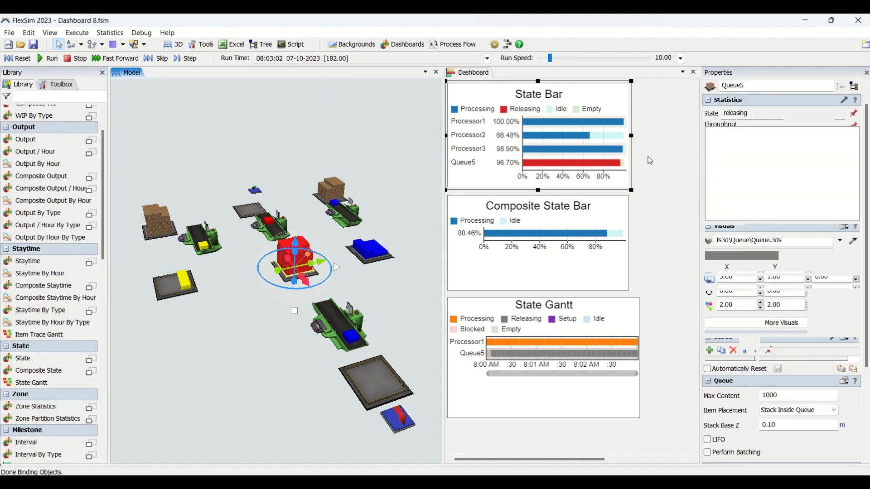
Check which state table is assigned to the State Bar chart.
{"action": "left_click", "coordinate": [603, 100]}
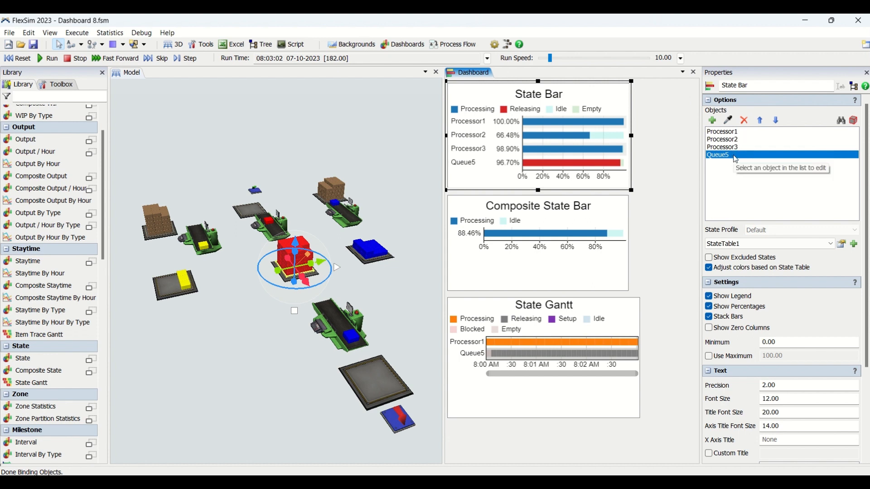
{"action": "left_click", "coordinate": [809, 247]}
{"action": "left_click", "coordinate": [845, 263]}
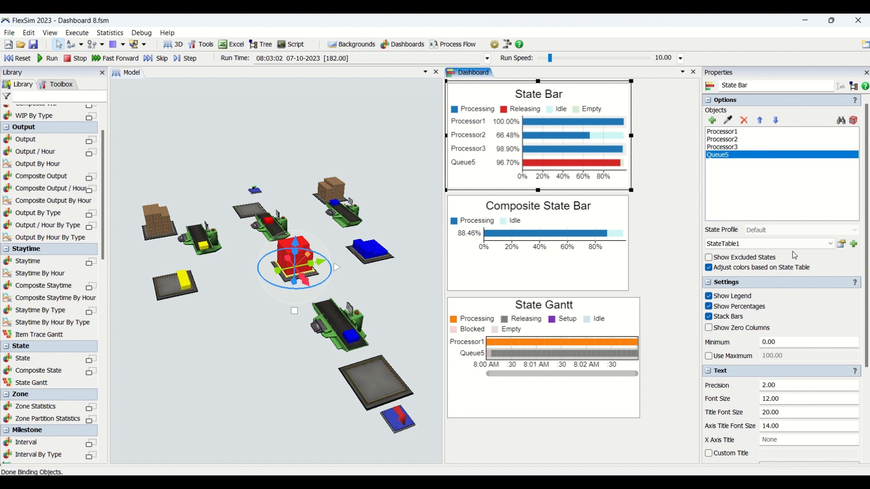
Turn the State Bar chart's colour adjustment based on the state table off and on again, and check the excluded states option.
{"action": "mouse_move", "coordinate": [730, 271]}
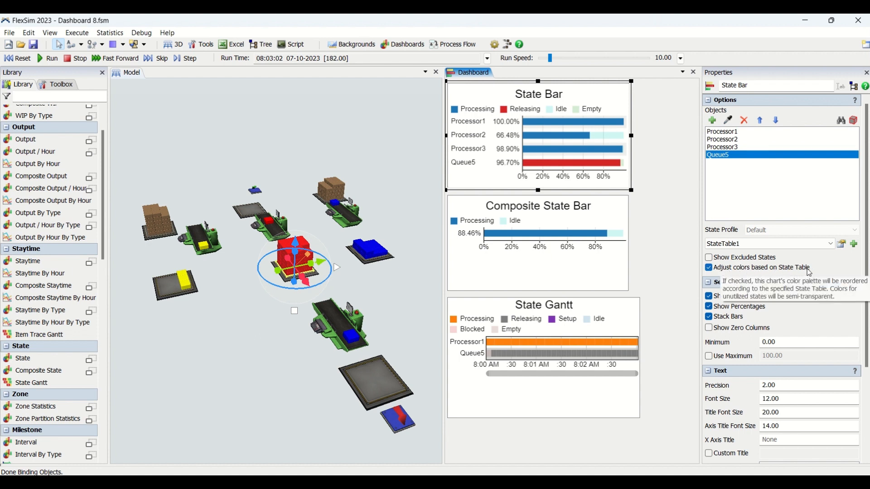
{"action": "left_click", "coordinate": [710, 268]}
{"action": "left_click", "coordinate": [710, 268]}
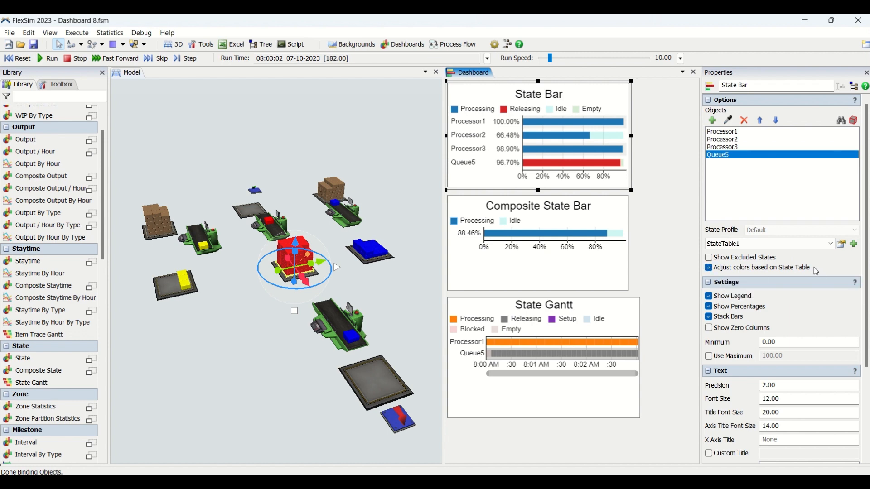
{"action": "left_click", "coordinate": [720, 261]}
{"action": "left_click", "coordinate": [649, 234]}
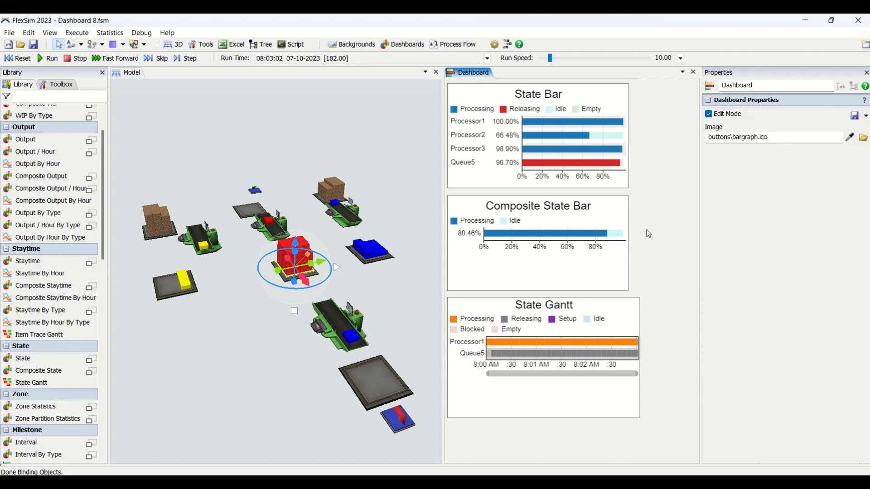
Compare the Processing bars of Processor1 and Processor2 in the State Bar chart with Processor2's statistics in the model.
{"action": "left_click", "coordinate": [610, 103]}
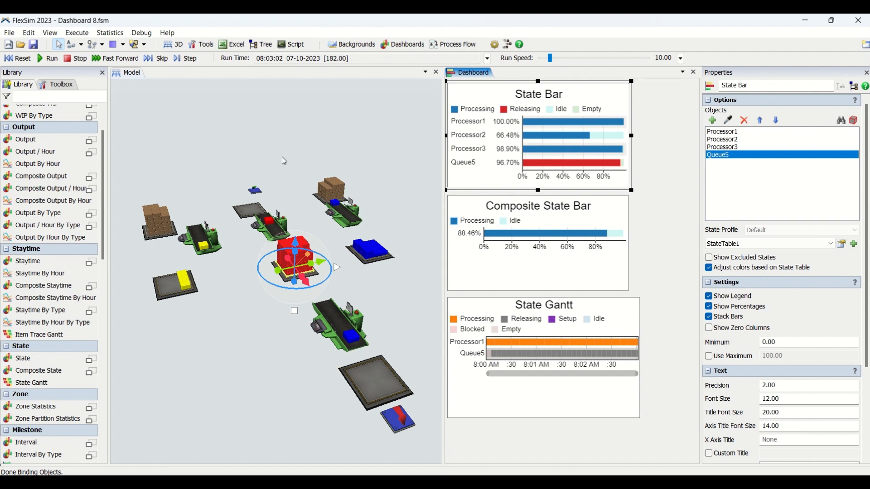
{"action": "left_click", "coordinate": [279, 232]}
{"action": "left_click", "coordinate": [363, 178]}
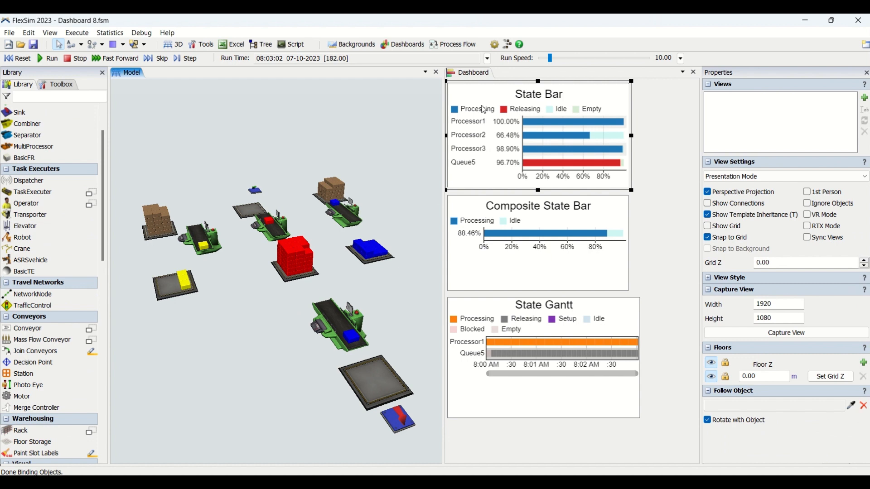
{"action": "mouse_move", "coordinate": [570, 125]}
{"action": "mouse_move", "coordinate": [617, 139]}
{"action": "left_click", "coordinate": [268, 233]}
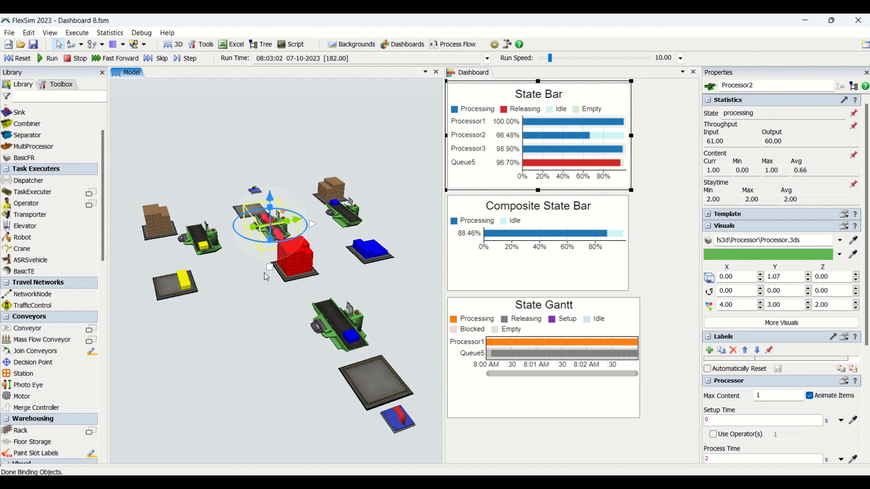
{"action": "left_click", "coordinate": [271, 233]}
Read the individual processor bars in the State Bar chart for their state percentages.
{"action": "left_click", "coordinate": [651, 119]}
{"action": "left_click", "coordinate": [616, 95]}
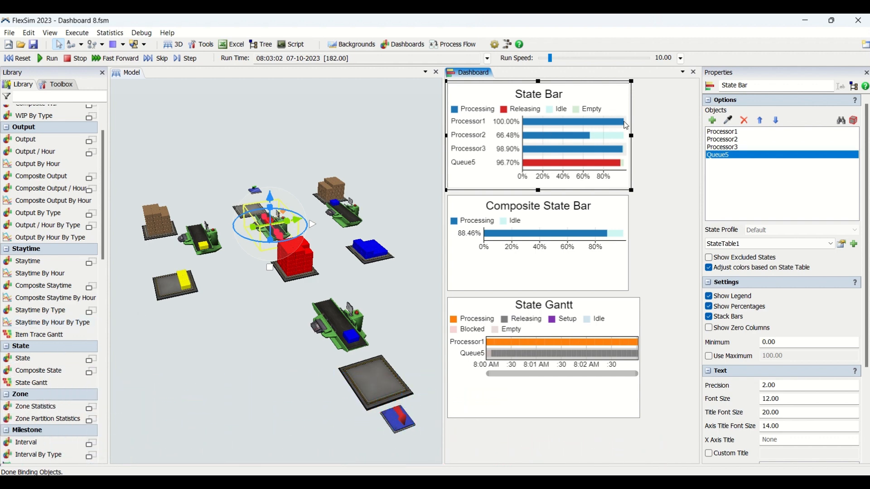
{"action": "mouse_move", "coordinate": [613, 155]}
{"action": "mouse_move", "coordinate": [607, 128]}
{"action": "mouse_move", "coordinate": [538, 126]}
{"action": "left_click", "coordinate": [638, 105]}
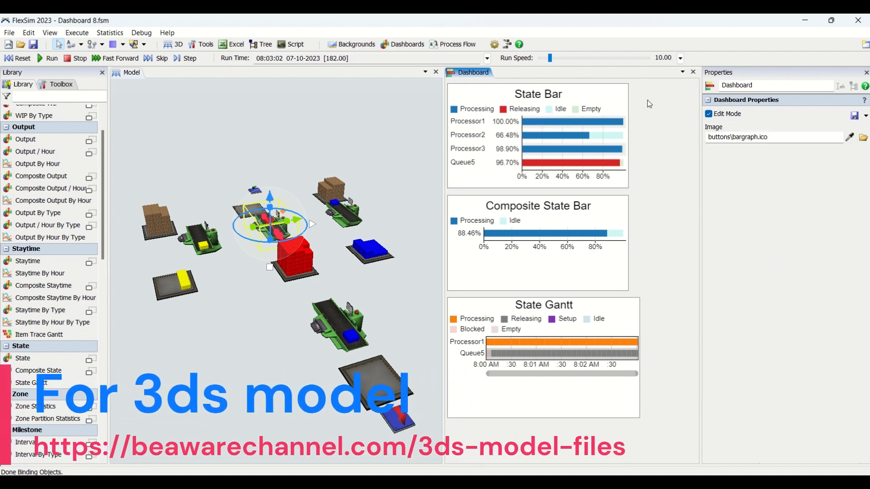
Examine Queue5's Releasing and Empty shares in the State Bar chart alongside its stacked items in the model.
{"action": "left_click", "coordinate": [619, 102]}
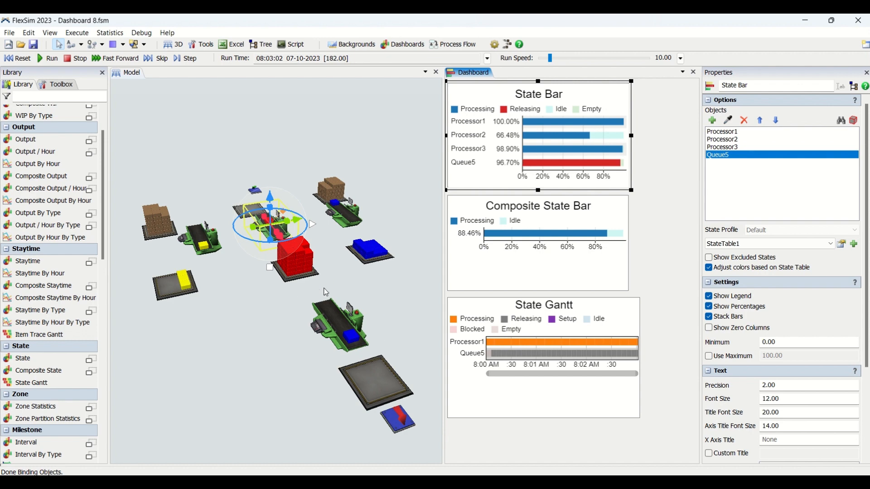
{"action": "left_click", "coordinate": [303, 280]}
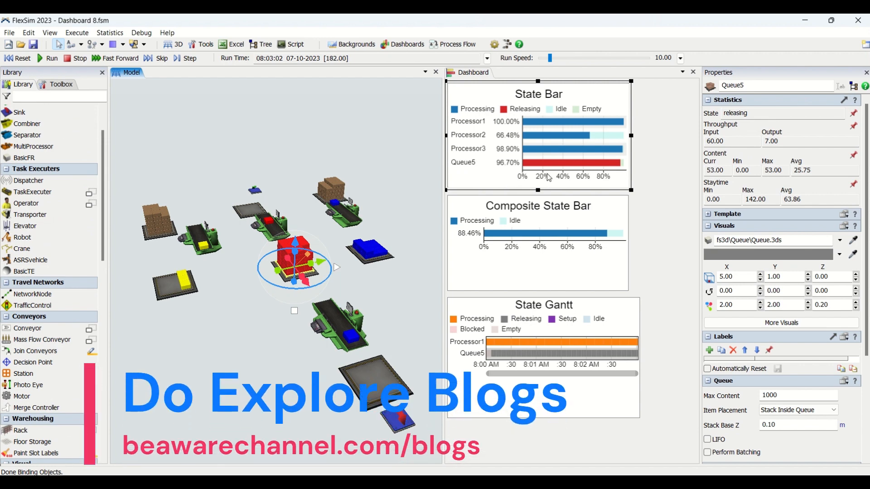
{"action": "mouse_move", "coordinate": [550, 167]}
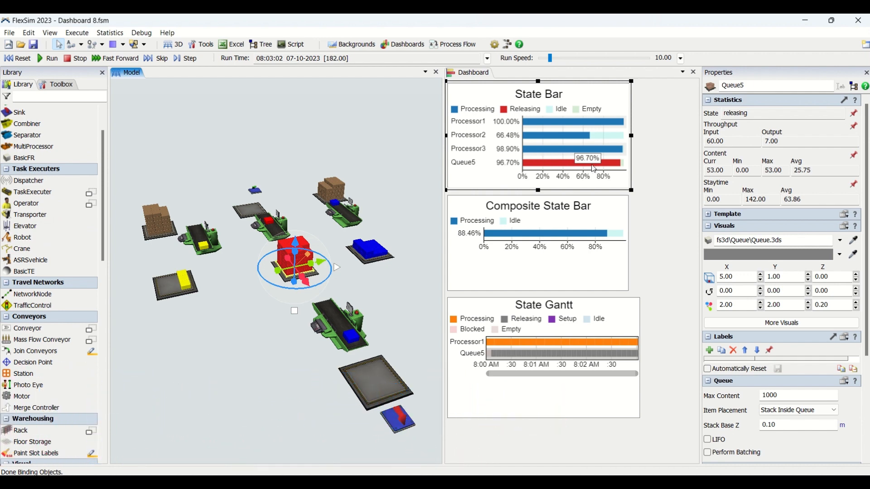
{"action": "mouse_move", "coordinate": [625, 168]}
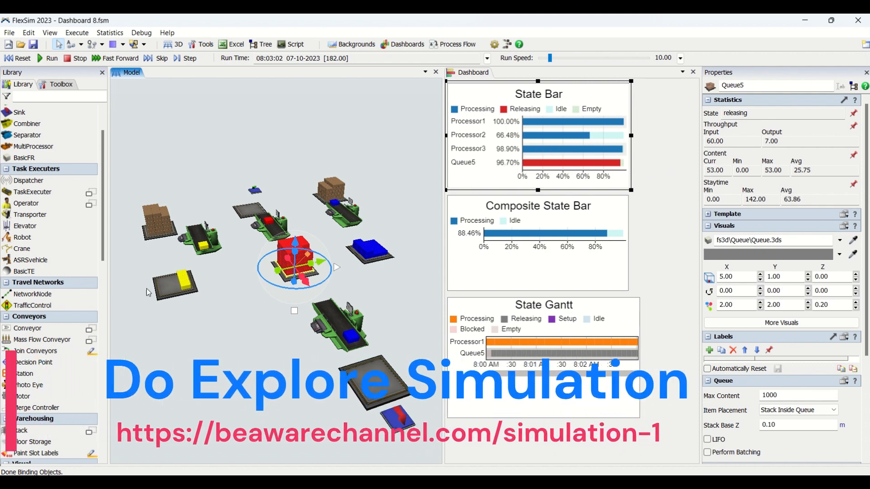
{"action": "left_click", "coordinate": [513, 192]}
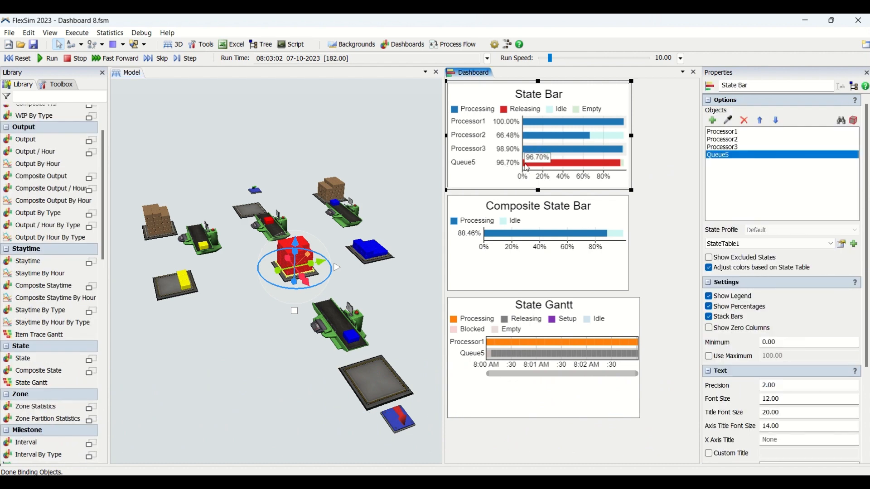
{"action": "left_click", "coordinate": [243, 346]}
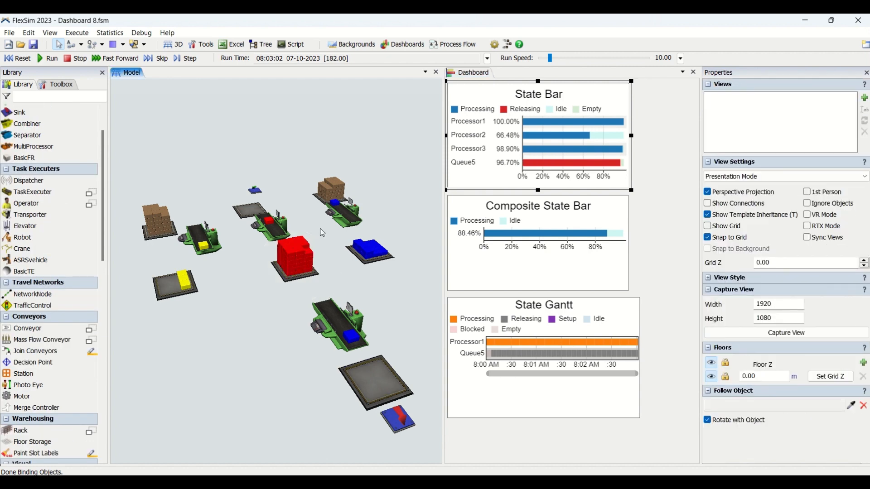
{"action": "scroll", "coordinate": [280, 258], "scroll_direction": "up", "scroll_amount": 5}
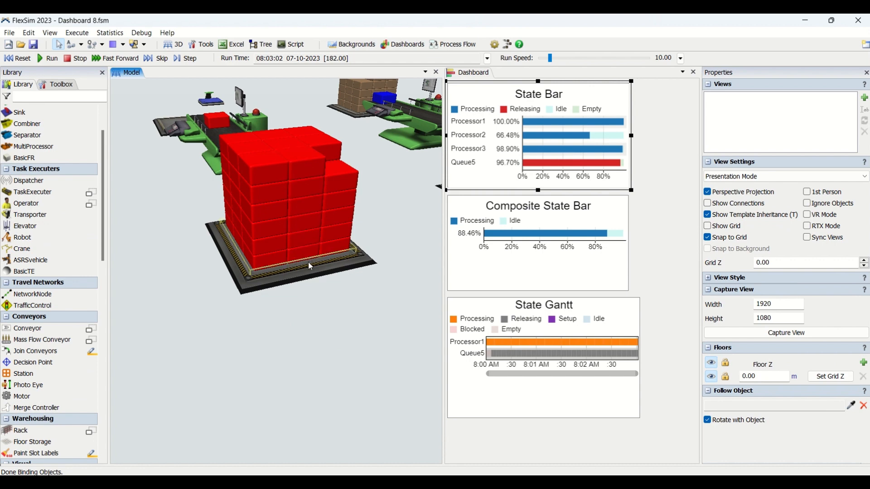
Compare the statistics of Queue5, Queue6 and Queue4 in the model, including their state, throughput and content.
{"action": "scroll", "coordinate": [308, 262], "scroll_direction": "down", "scroll_amount": 5}
{"action": "left_click", "coordinate": [405, 256]}
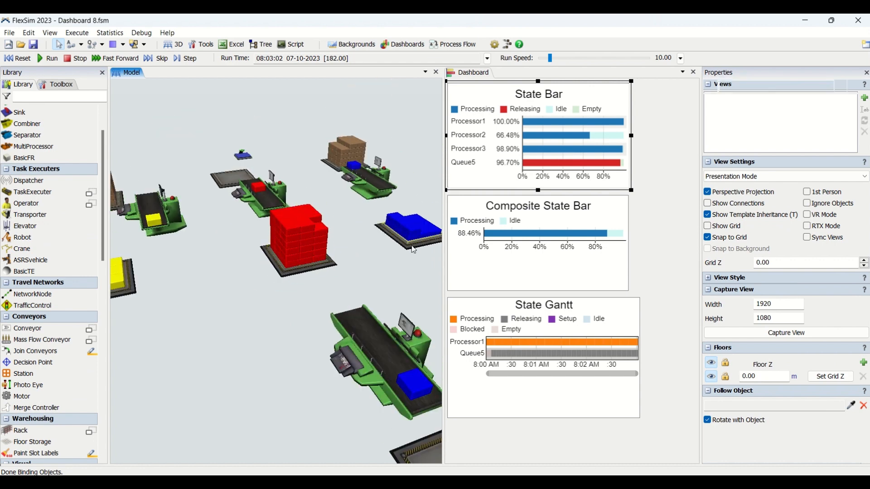
{"action": "left_click", "coordinate": [283, 273]}
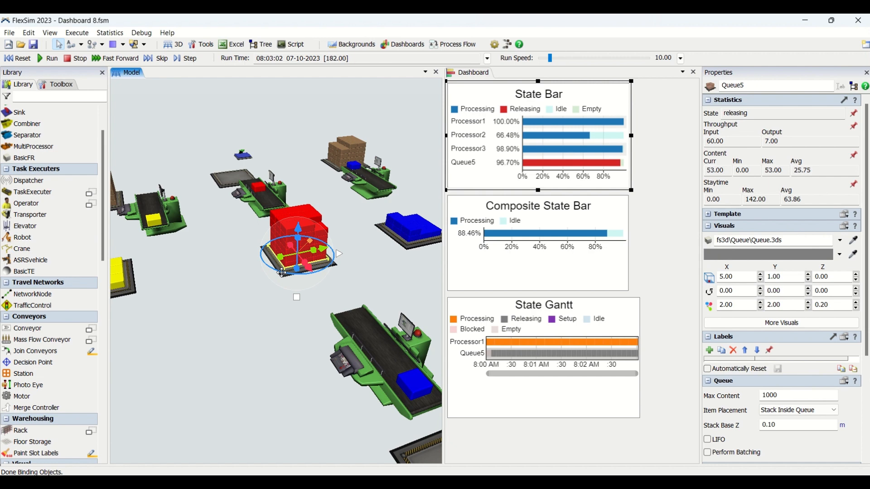
{"action": "left_click", "coordinate": [422, 248]}
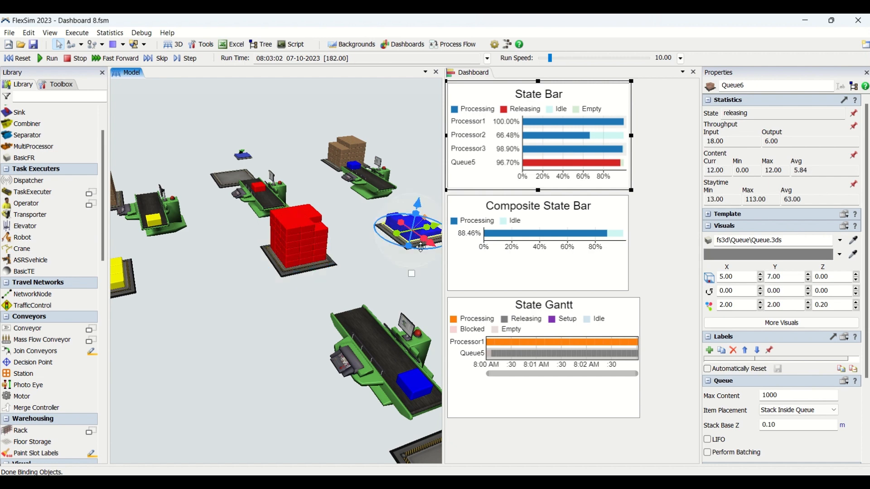
{"action": "left_click", "coordinate": [131, 291]}
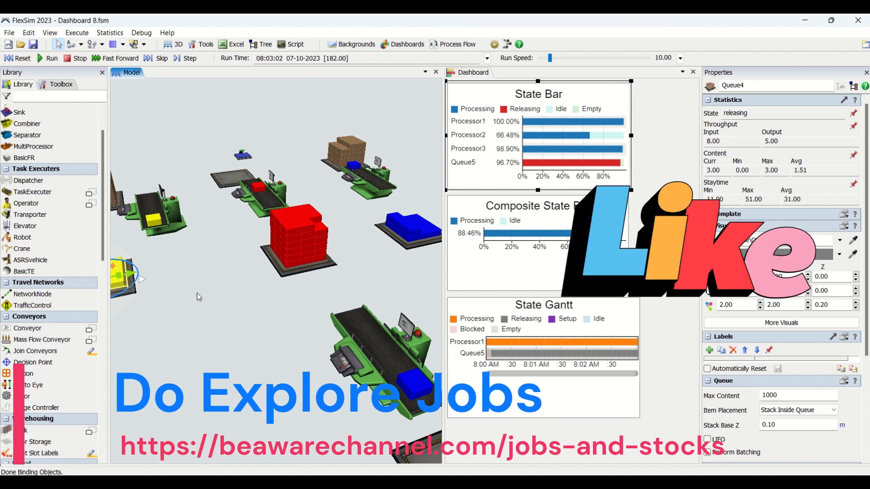
{"action": "left_click", "coordinate": [659, 171]}
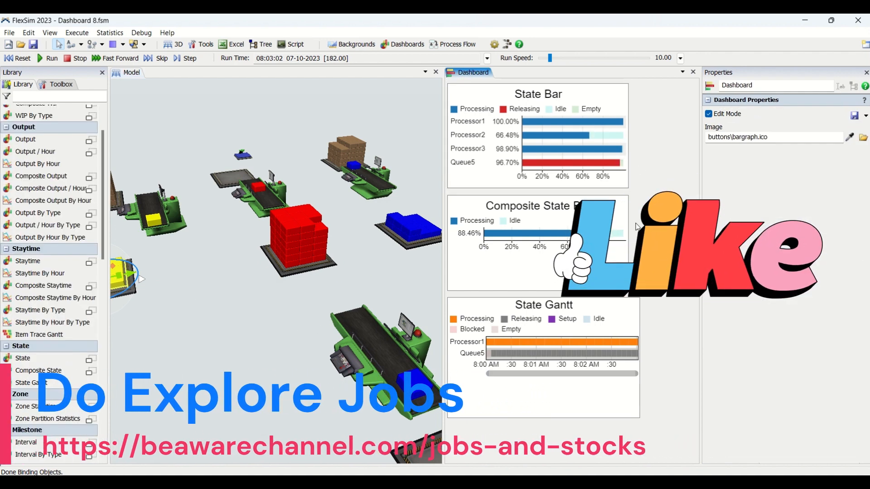
Review the State Bar chart's objects and bars against the processors and queues across the whole model.
{"action": "left_click", "coordinate": [480, 172]}
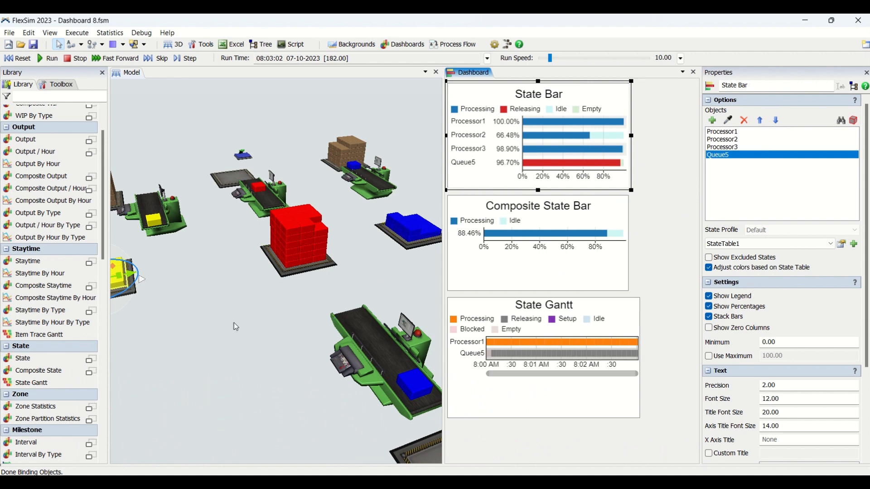
{"action": "left_click", "coordinate": [196, 335]}
{"action": "scroll", "coordinate": [196, 334], "scroll_direction": "down", "scroll_amount": 3}
{"action": "left_click_drag", "start_coordinate": [196, 335], "coordinate": [238, 330]}
{"action": "left_click", "coordinate": [654, 203]}
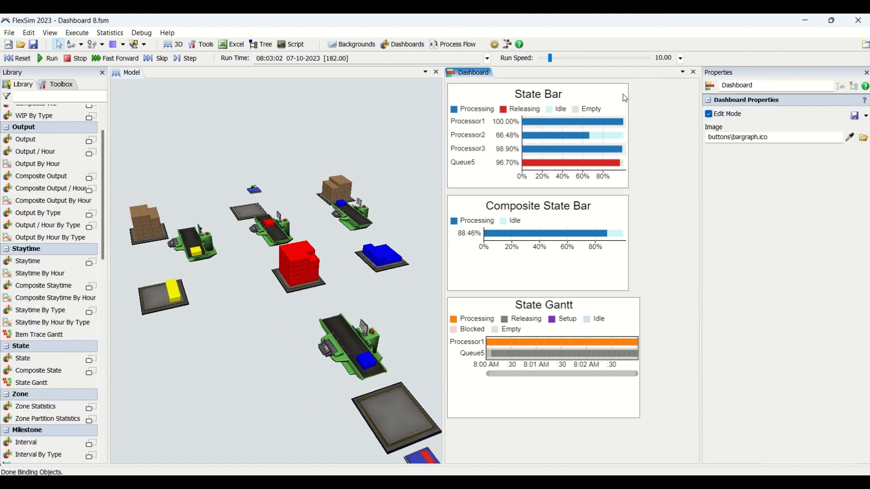
{"action": "left_click", "coordinate": [625, 97]}
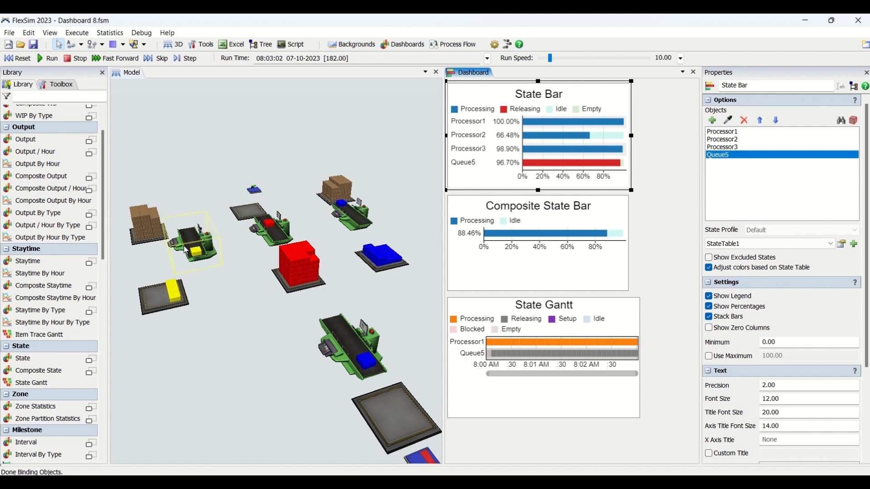
{"action": "mouse_move", "coordinate": [550, 127]}
Examine how the Composite State Bar chart combines Processor1, Processor2 and Processor3, comparing it with their individual State Bar values.
{"action": "left_click", "coordinate": [525, 217]}
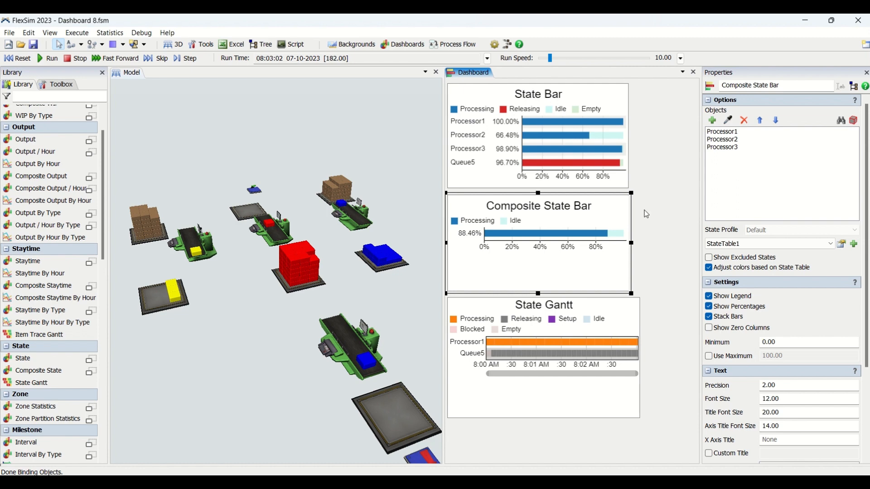
{"action": "left_click", "coordinate": [646, 215]}
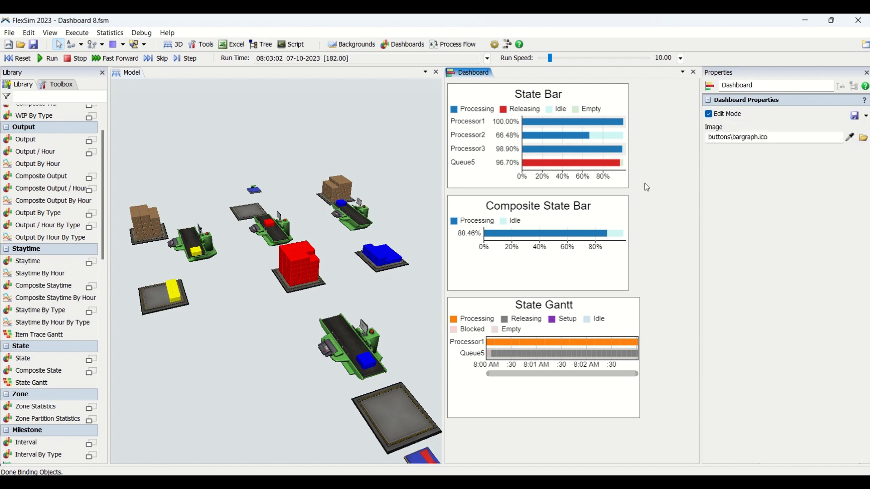
{"action": "left_click", "coordinate": [606, 215]}
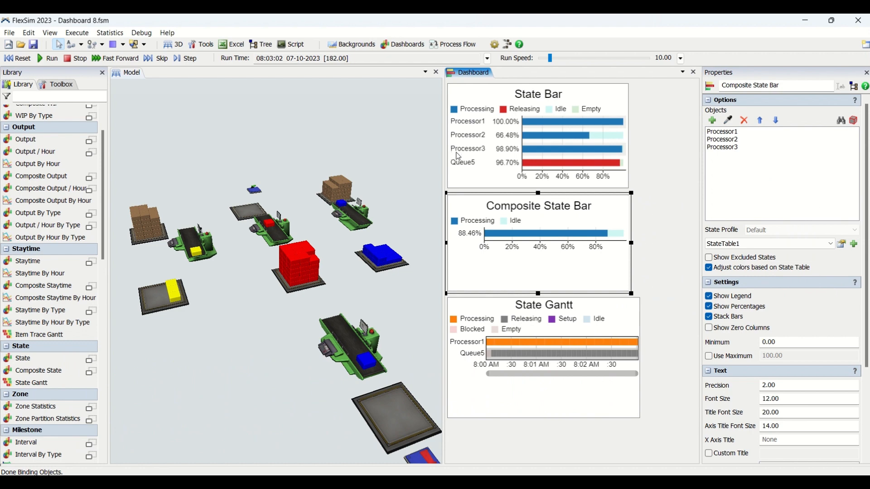
{"action": "mouse_move", "coordinate": [566, 153]}
{"action": "mouse_move", "coordinate": [519, 239]}
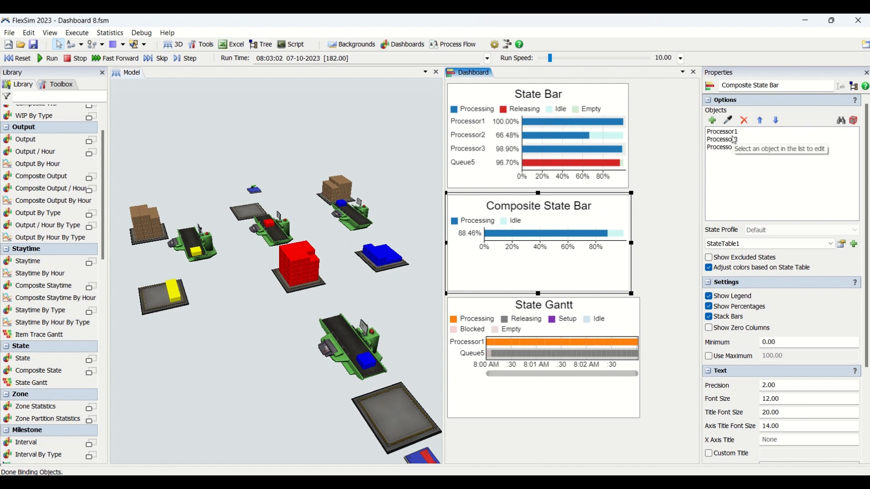
{"action": "left_click", "coordinate": [658, 237]}
{"action": "left_click", "coordinate": [615, 215]}
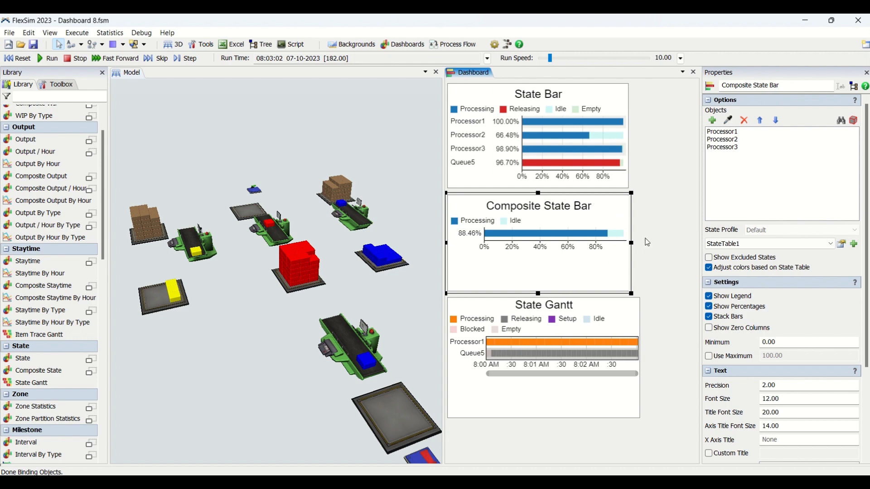
{"action": "left_click", "coordinate": [648, 242]}
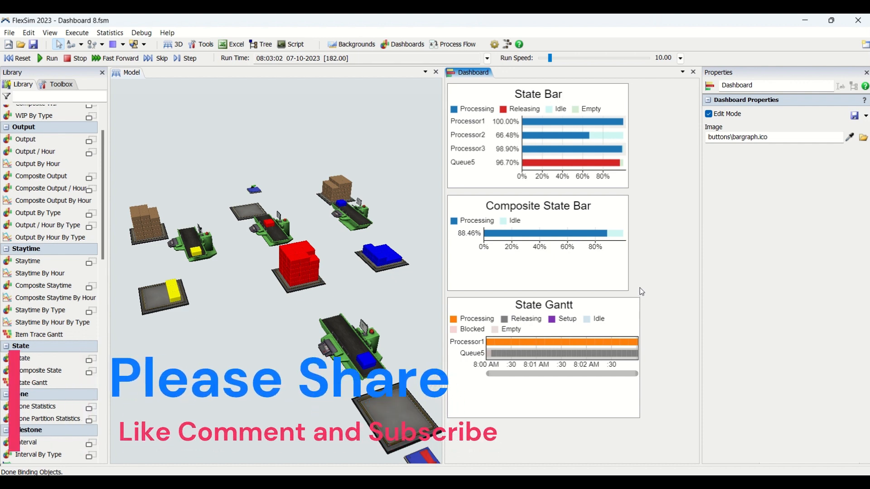
Review the State Gantt chart's objects, its Processor1 and Queue5 rows, and the available duration units.
{"action": "left_click", "coordinate": [641, 323]}
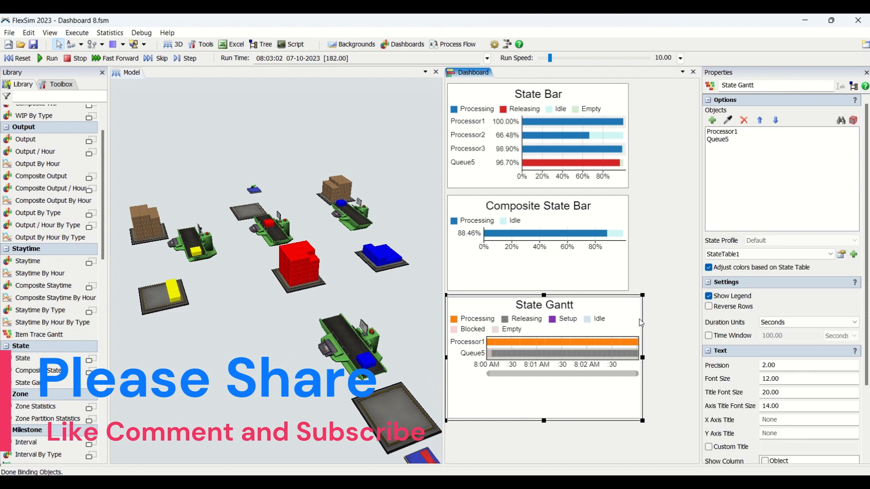
{"action": "left_click", "coordinate": [645, 242]}
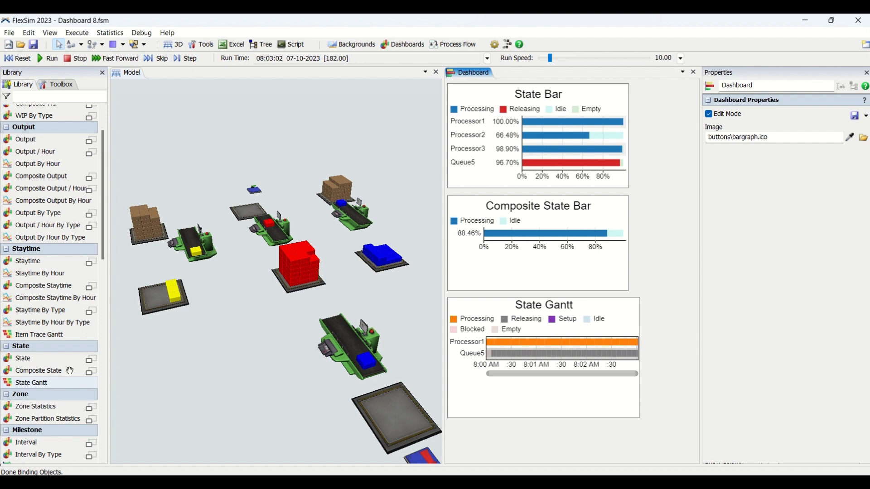
{"action": "left_click", "coordinate": [627, 311]}
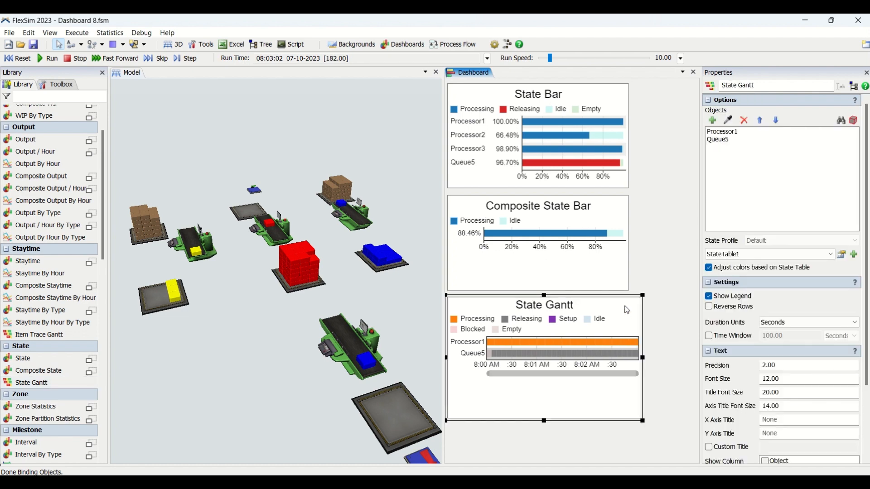
{"action": "mouse_move", "coordinate": [487, 344]}
{"action": "mouse_move", "coordinate": [498, 361]}
{"action": "left_click", "coordinate": [801, 324]}
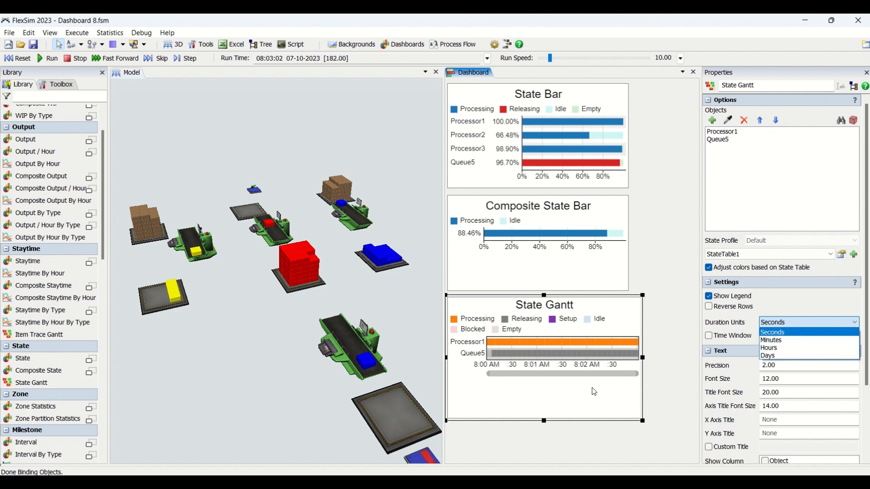
{"action": "left_click", "coordinate": [666, 298]}
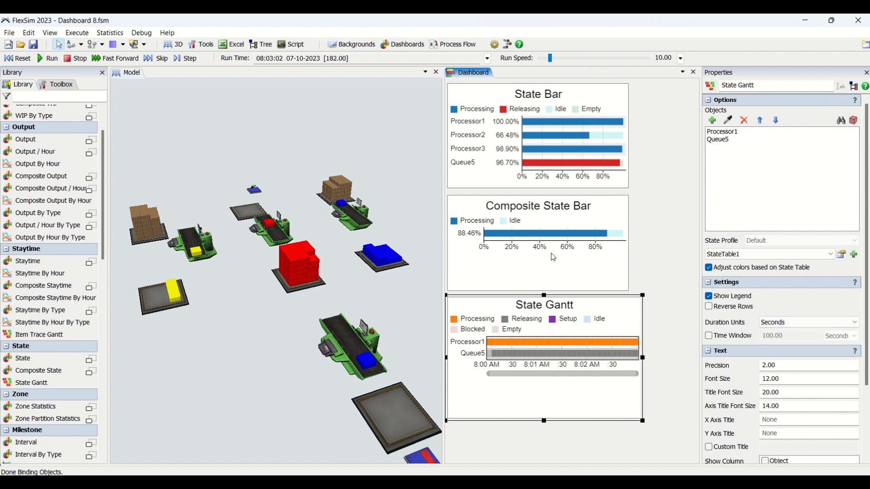
Inspect the beginning and end of the Processor1 and Queue5 timelines in the State Gantt chart.
{"action": "left_click", "coordinate": [554, 258]}
{"action": "left_click", "coordinate": [548, 403]}
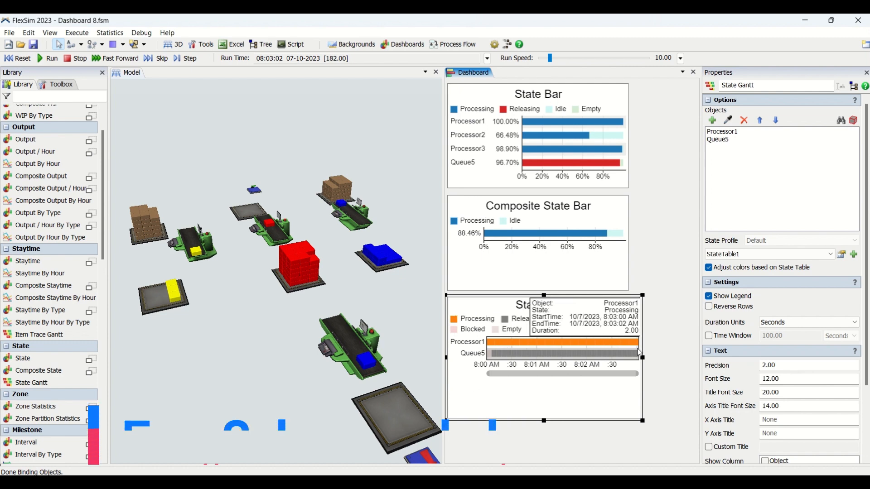
{"action": "left_click", "coordinate": [655, 358]}
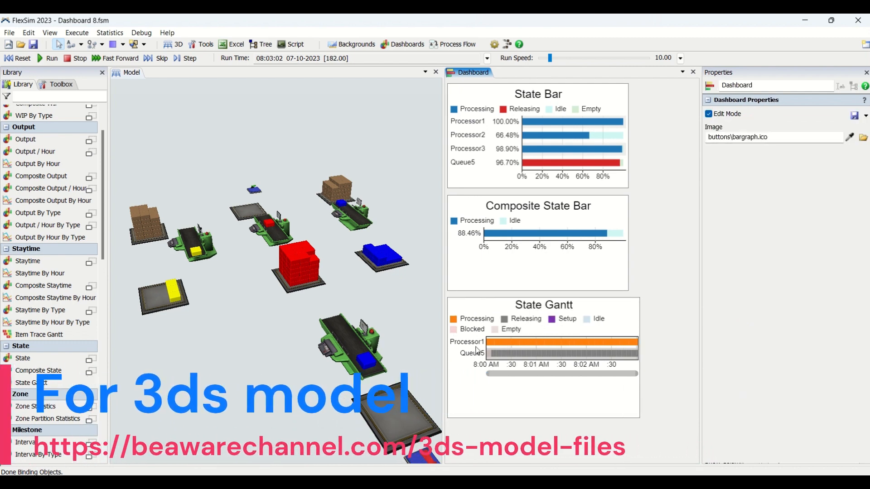
{"action": "mouse_move", "coordinate": [494, 355]}
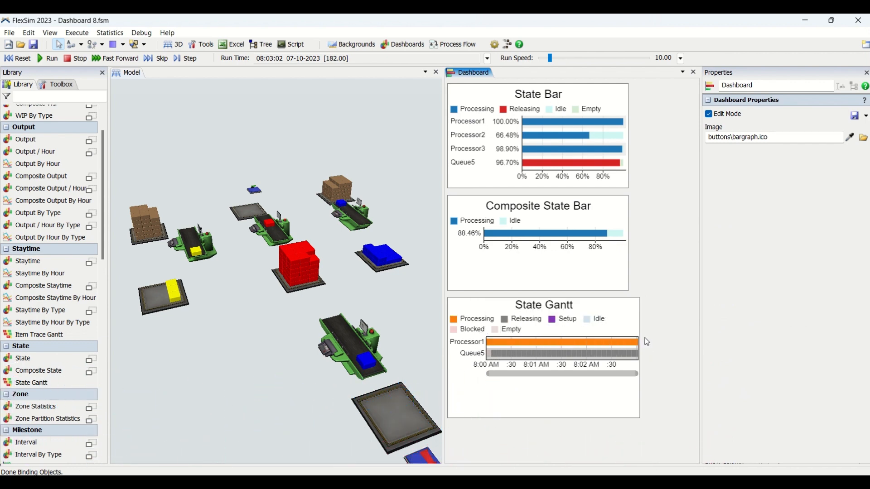
{"action": "mouse_move", "coordinate": [640, 357]}
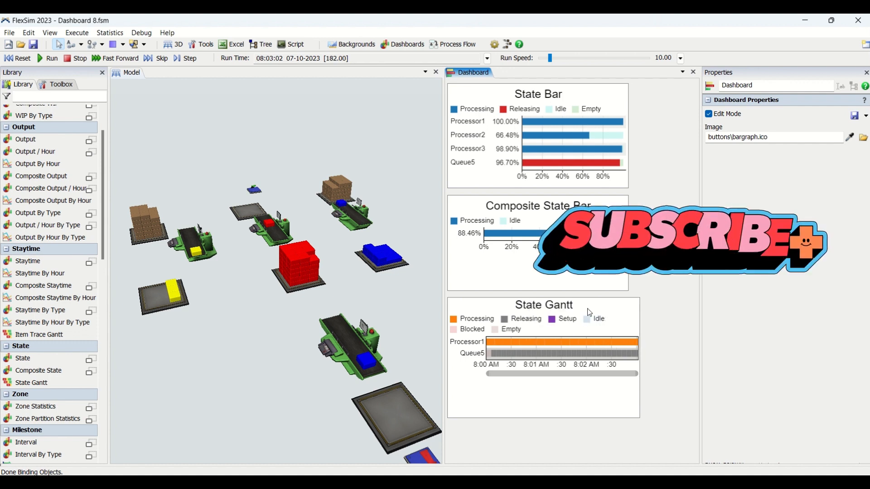
Read the state, start time, end time and duration of individual Processor1 and Queue5 segments in the State Gantt chart.
{"action": "left_click", "coordinate": [589, 334]}
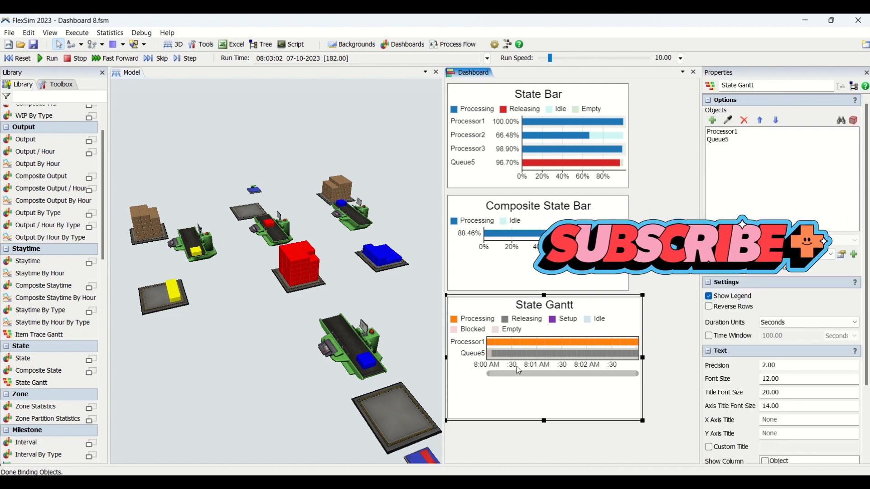
{"action": "mouse_move", "coordinate": [496, 360]}
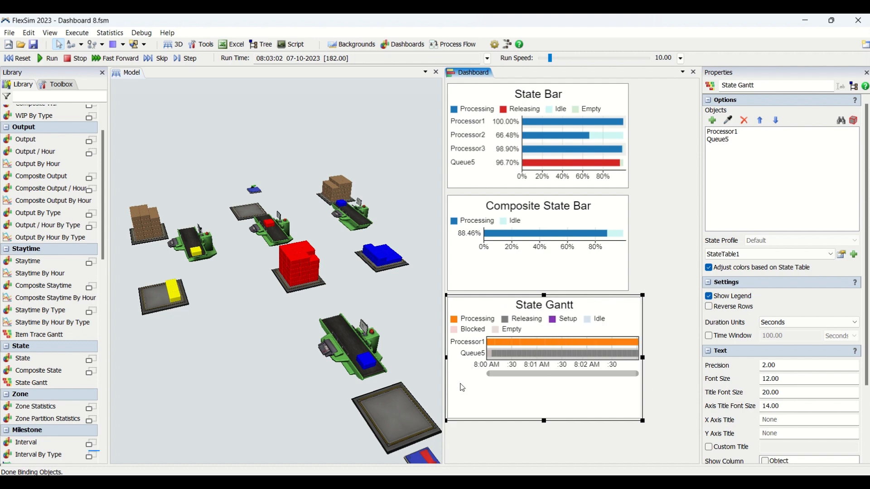
{"action": "mouse_move", "coordinate": [532, 353]}
{"action": "mouse_move", "coordinate": [510, 340]}
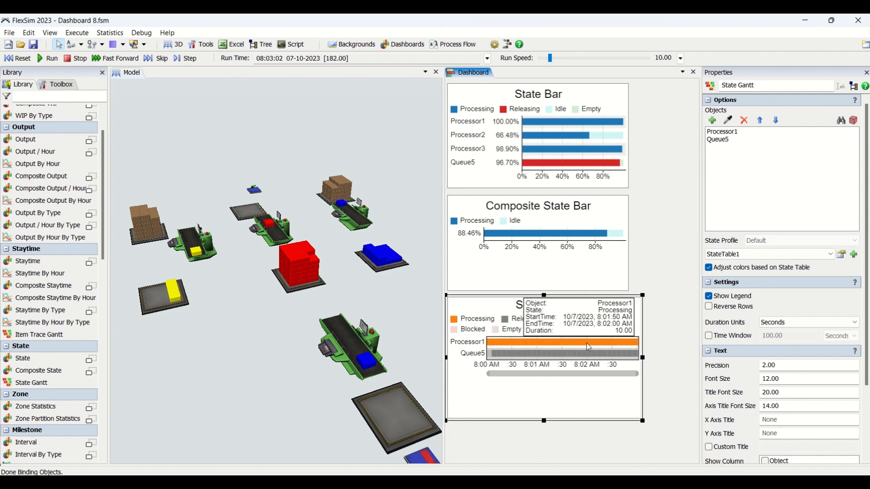
{"action": "mouse_move", "coordinate": [616, 138]}
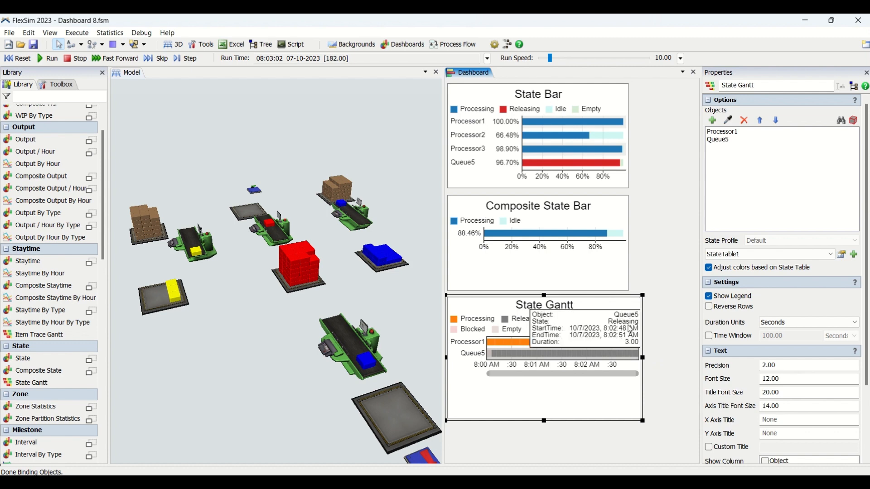
Widen the State Gantt chart until it spans nearly the full width of the dashboard.
{"action": "left_click", "coordinate": [640, 256]}
{"action": "left_click", "coordinate": [630, 319]}
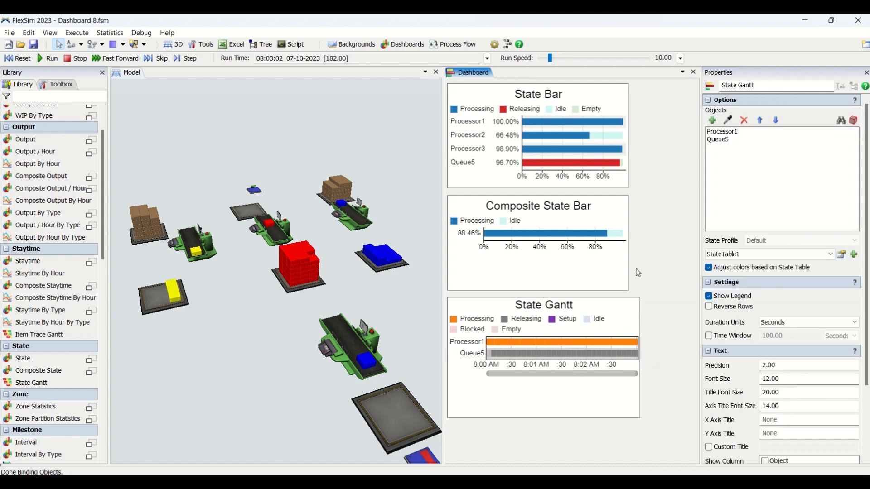
{"action": "left_click", "coordinate": [638, 272]}
{"action": "left_click", "coordinate": [640, 326]}
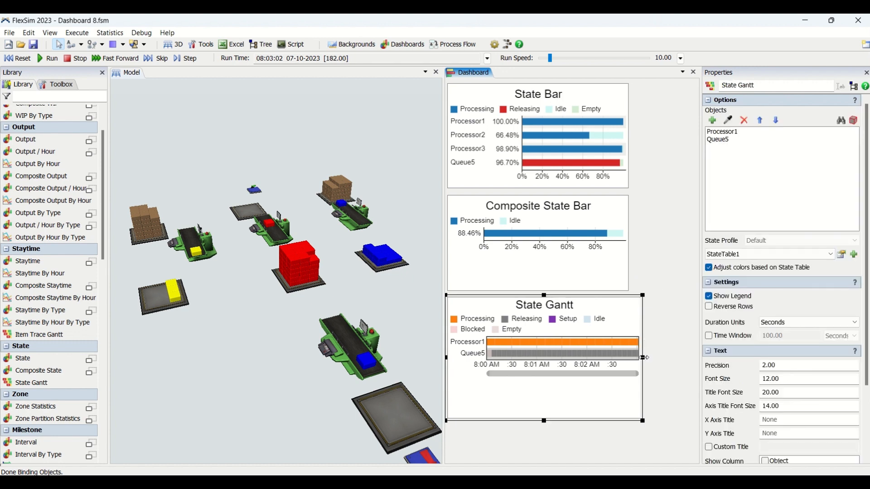
{"action": "left_click_drag", "start_coordinate": [643, 358], "coordinate": [694, 358]}
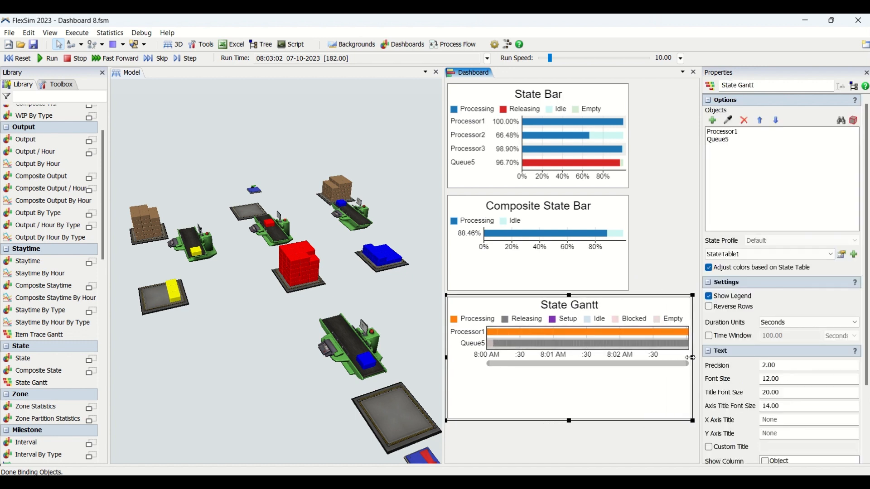
Reduce the State Gantt chart's height slightly, keeping some blank space beneath its timeline, and deselect the chart.
{"action": "left_click_drag", "start_coordinate": [578, 422], "coordinate": [573, 385]}
{"action": "left_click", "coordinate": [574, 425]}
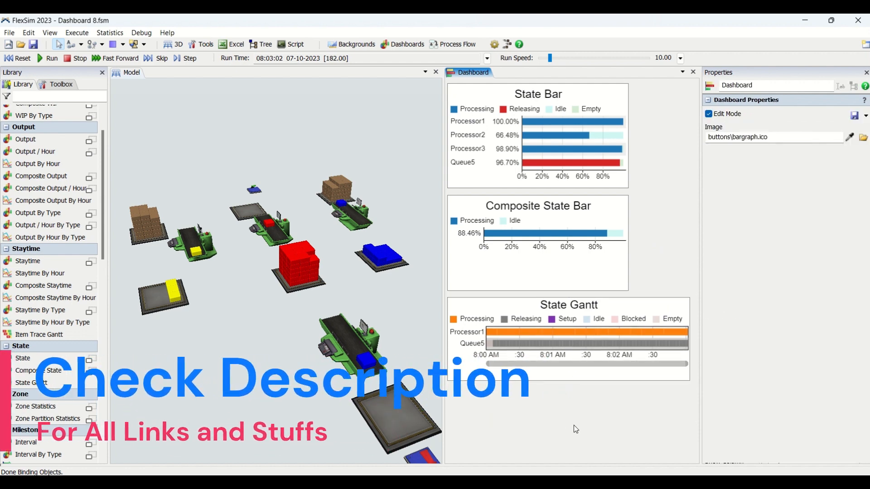
{"action": "left_click", "coordinate": [570, 371]}
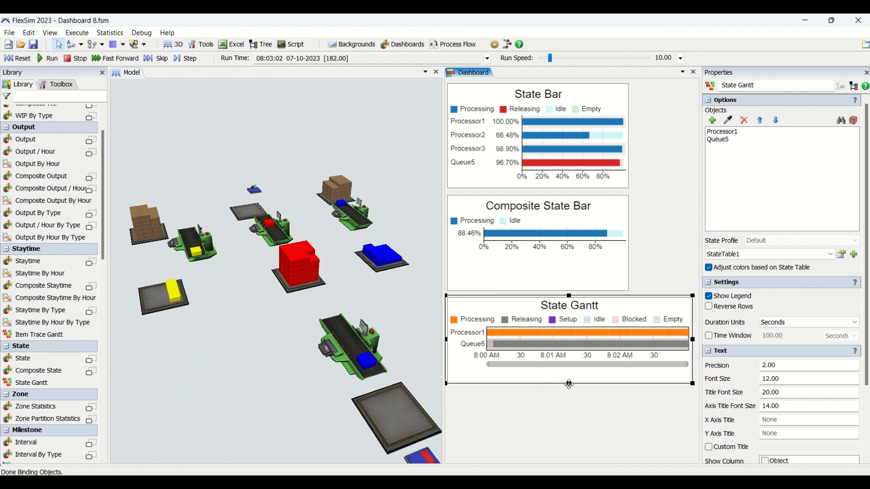
{"action": "left_click_drag", "start_coordinate": [569, 384], "coordinate": [571, 402]}
{"action": "left_click", "coordinate": [568, 448]}
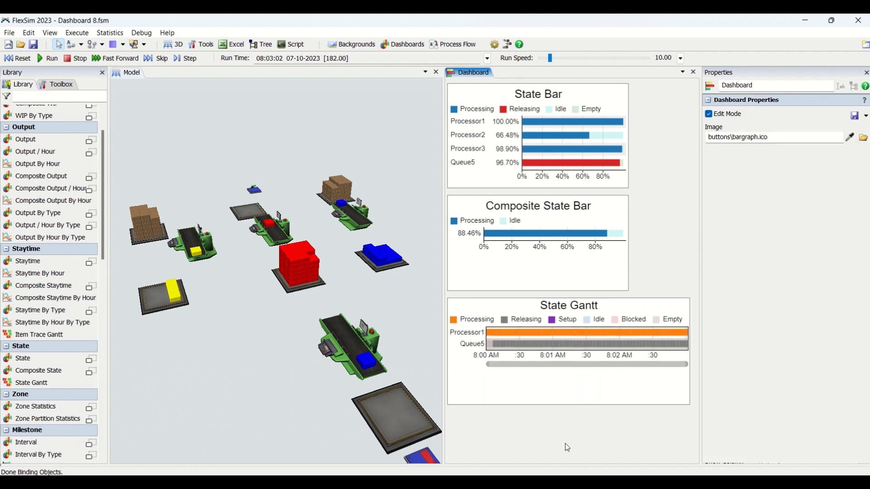